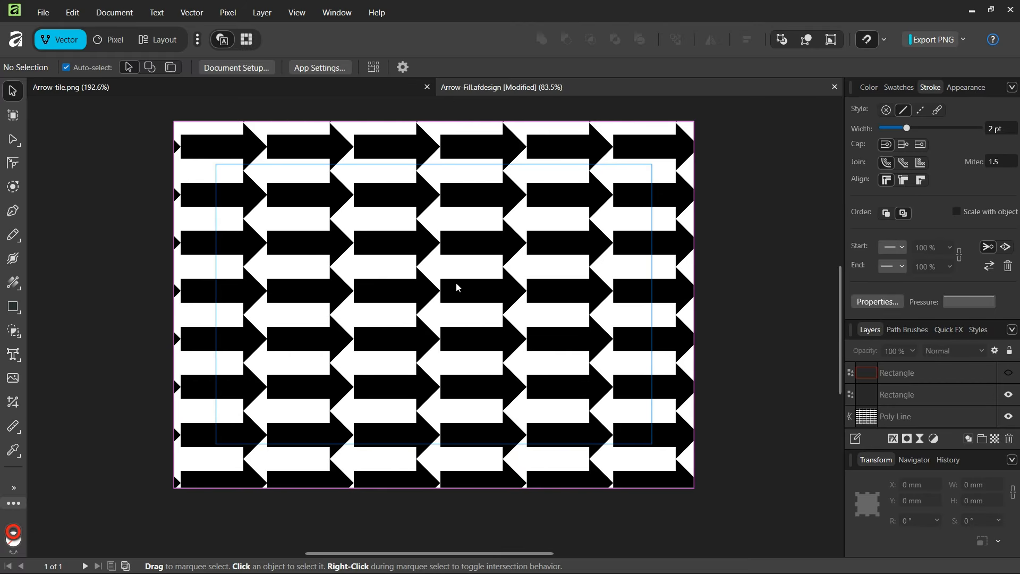
# Step: Show the hidden red-outlined rectangle that marks the repeating tile in the Arrow-Fill pattern and examine its corners
pyautogui.scroll(1, 463, 305)
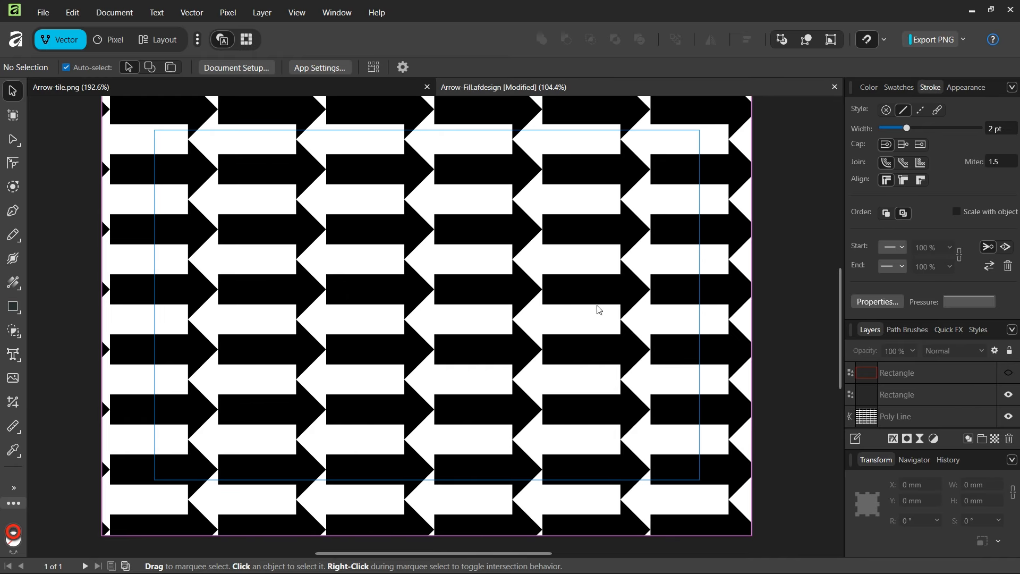
pyautogui.click(1008, 373)
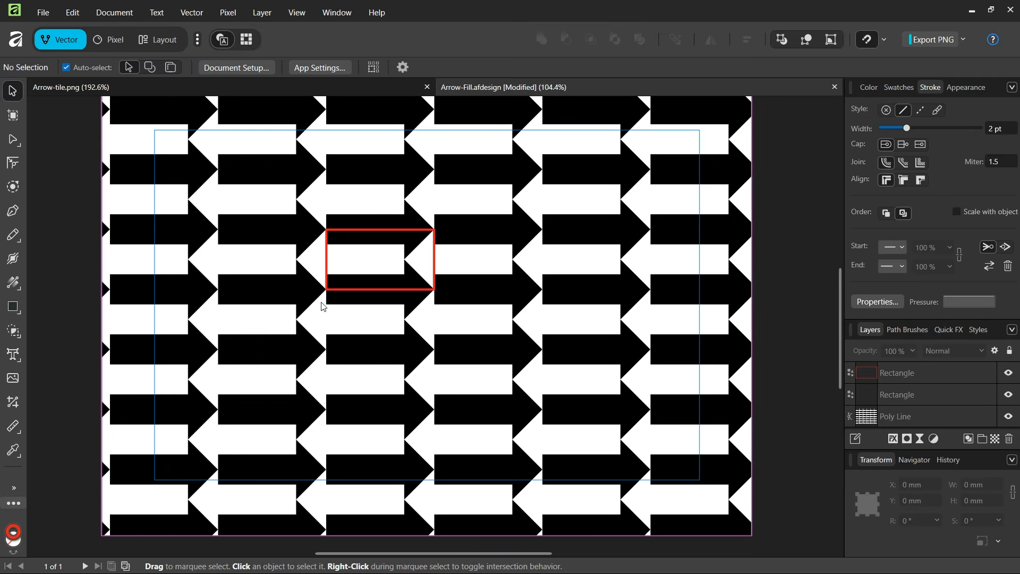
pyautogui.scroll(1, 300, 267)
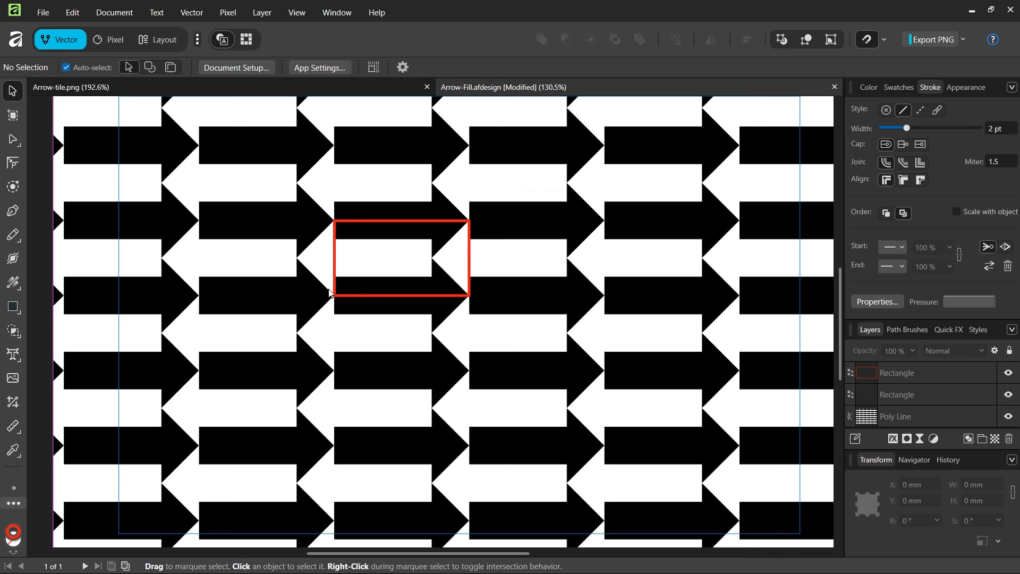
pyautogui.scroll(1, 326, 254)
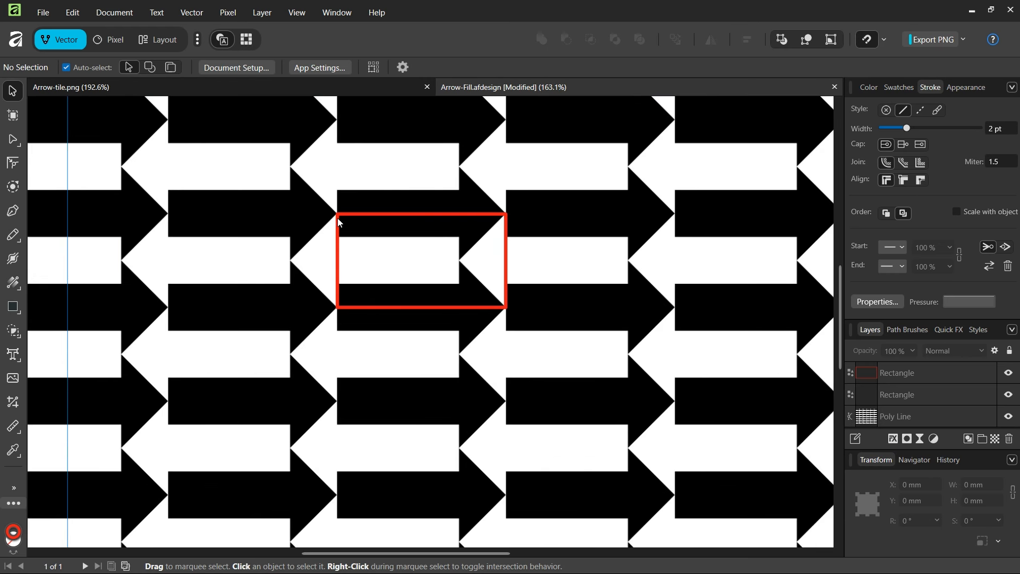
# Step: View the Arrow-tile.png document and close it
pyautogui.click(228, 87)
pyautogui.scroll(-1, 425, 318)
pyautogui.click(427, 87)
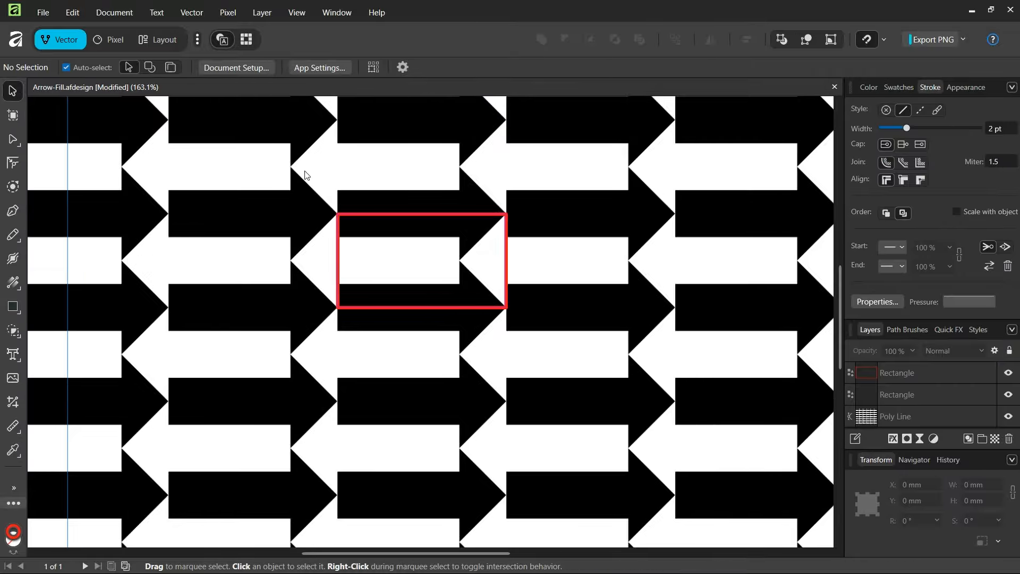
# Step: Create a new A3 landscape document, 420 × 297 mm at 300 DPI in RGB/8
pyautogui.click(47, 16)
pyautogui.click(67, 51)
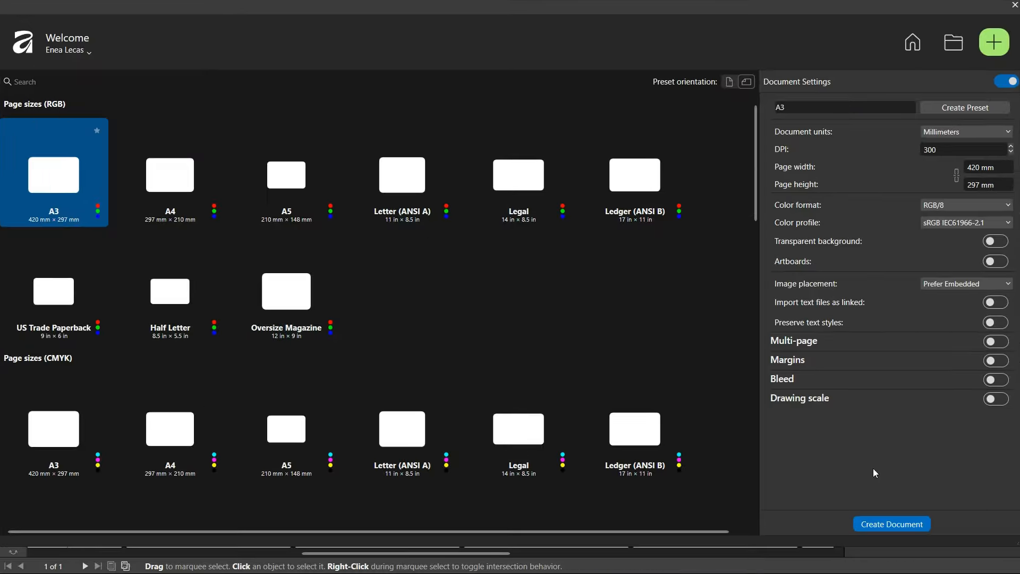
pyautogui.press('Return')
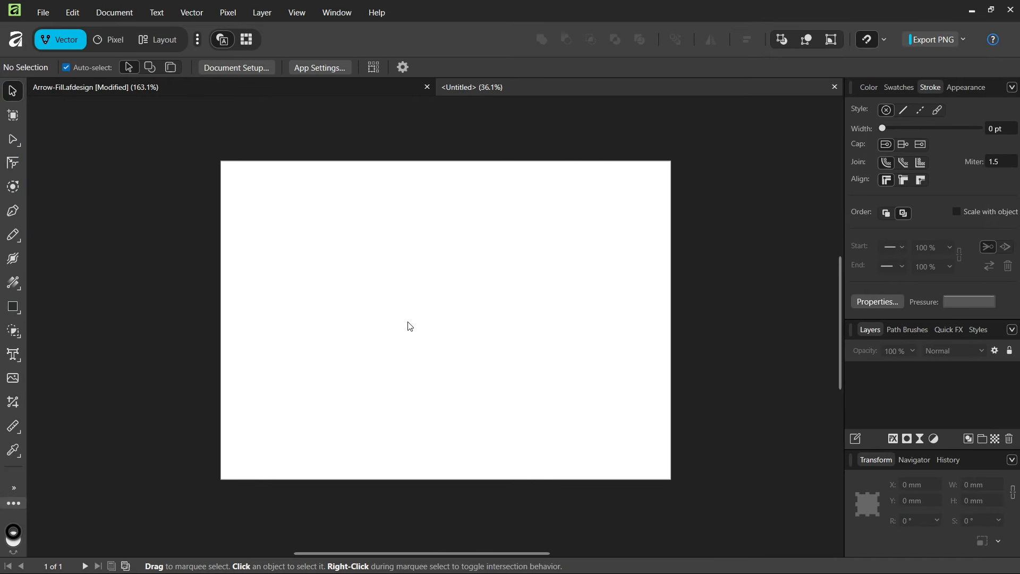
# Step: Draw a black right-pointing arrow about 143 × 77 mm on the page, with the Arrow style on its right end only
pyautogui.click(19, 312)
pyautogui.click(54, 320)
pyautogui.click(415, 68)
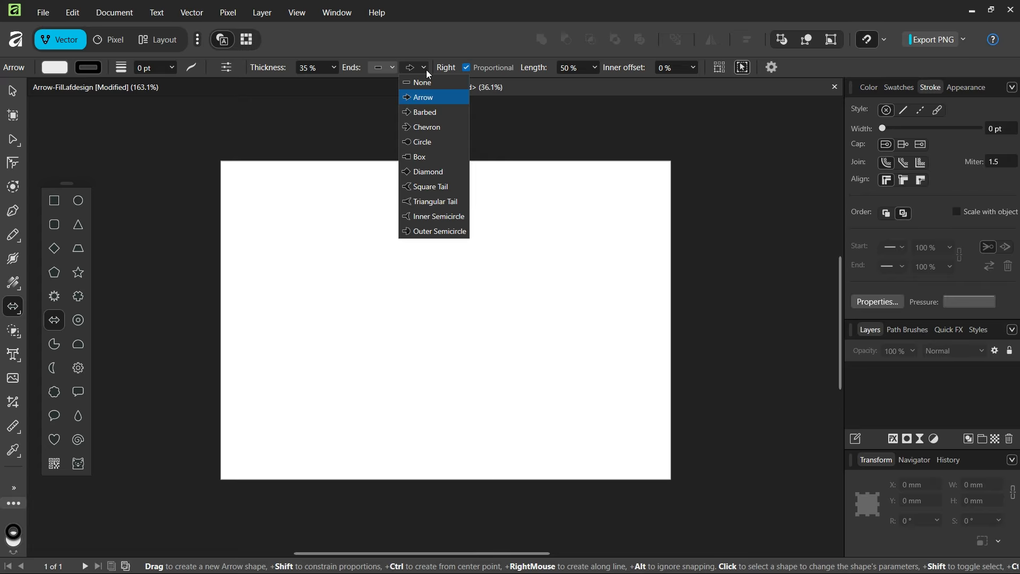
pyautogui.click(424, 99)
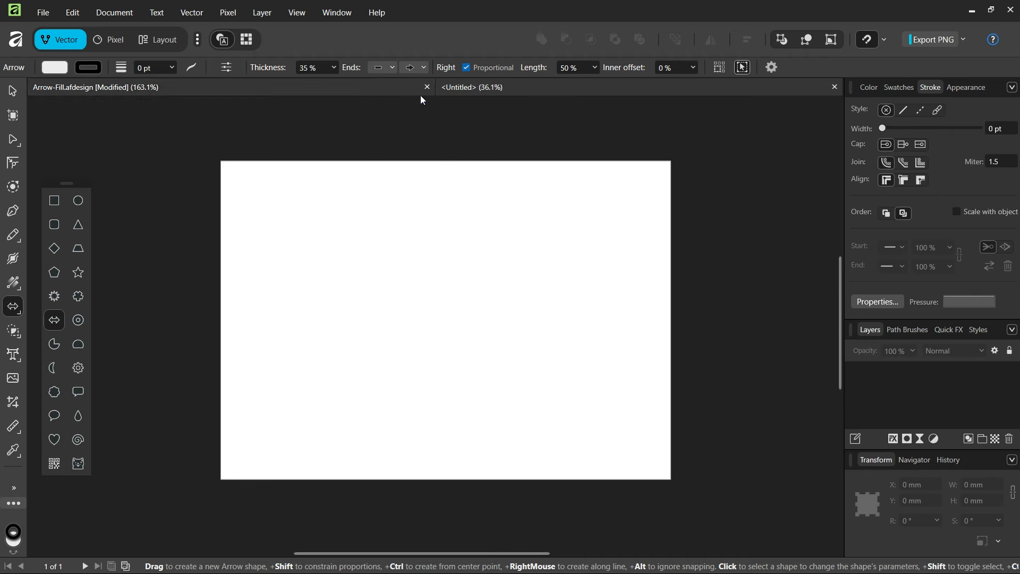
pyautogui.click(55, 68)
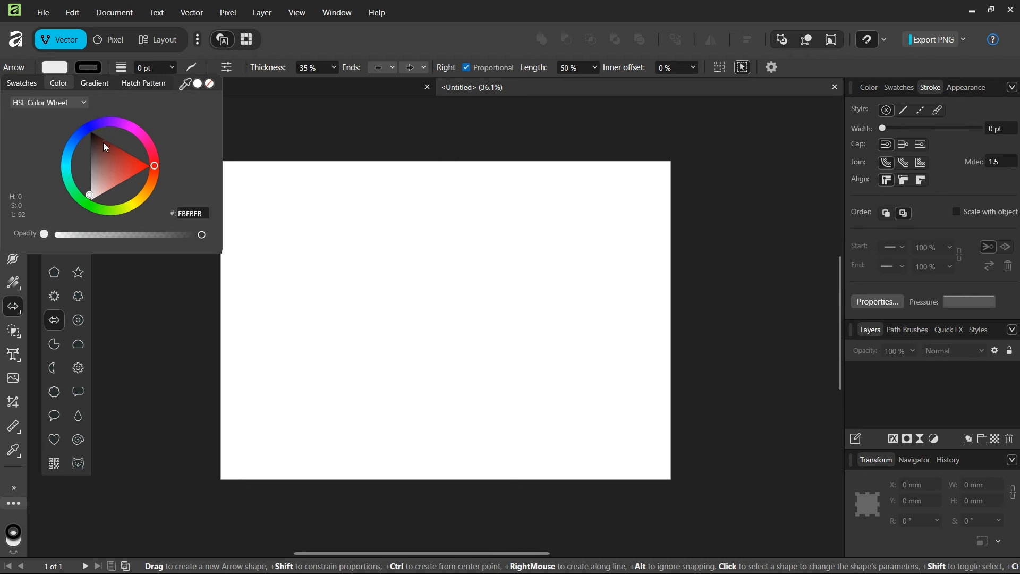
pyautogui.moveTo(105, 148); pyautogui.dragTo(88, 128)
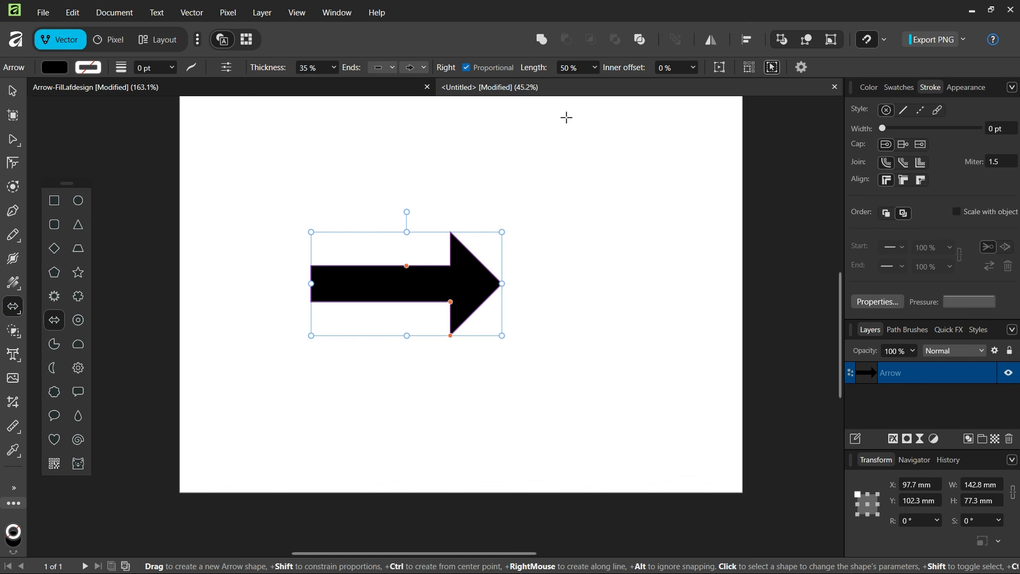
# Step: Set the arrow's head length to 65% and its thickness to 50%
pyautogui.scroll(-1, 374, 236)
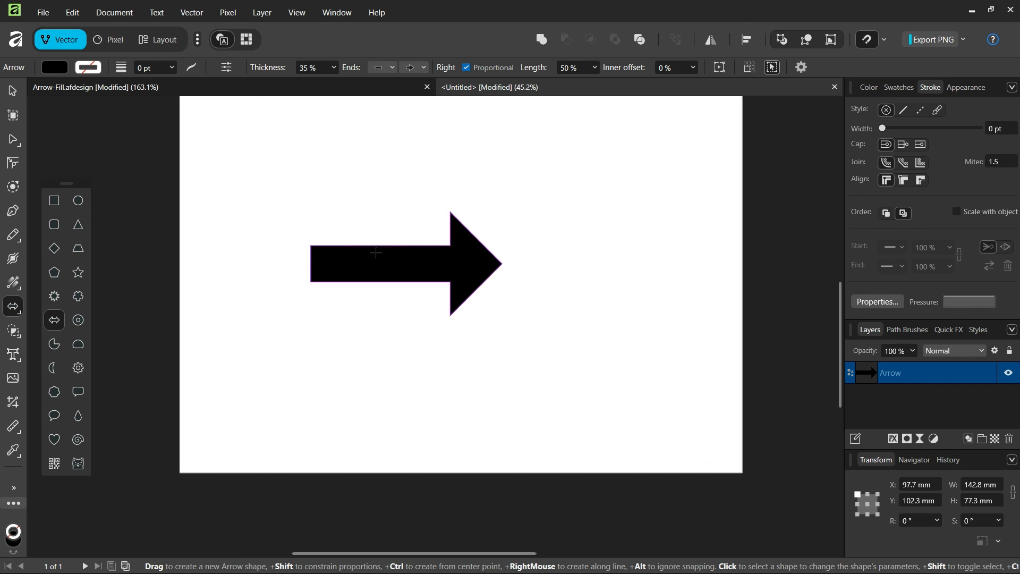
pyautogui.scroll(1, 410, 229)
pyautogui.click(693, 69)
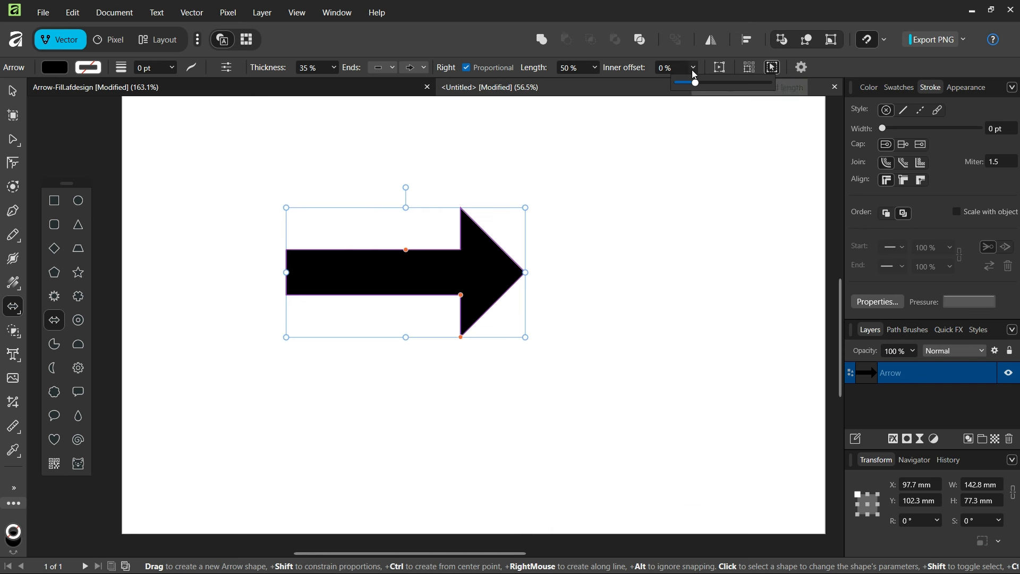
pyautogui.click(595, 68)
pyautogui.moveTo(597, 83); pyautogui.dragTo(605, 86)
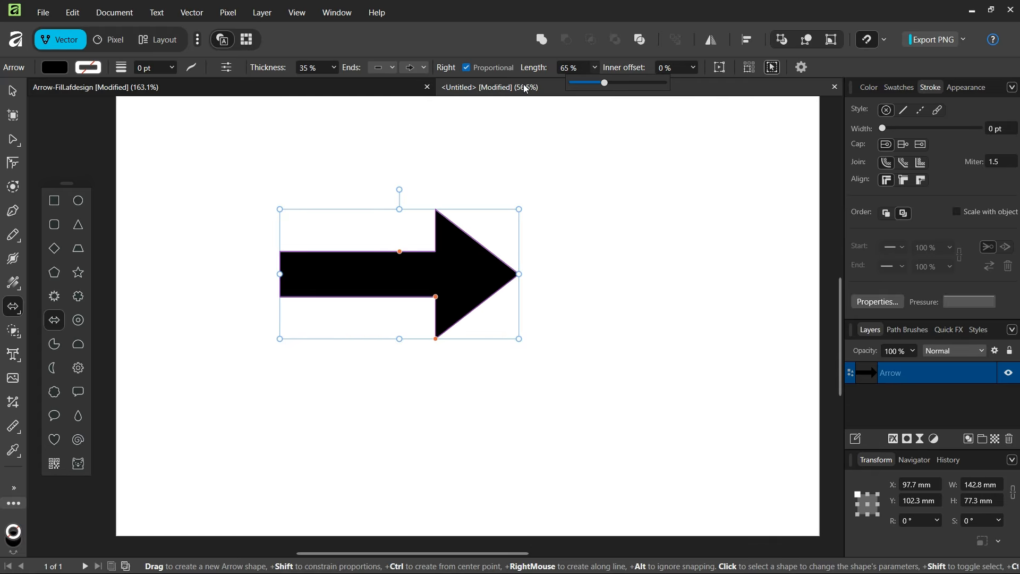
pyautogui.click(335, 68)
pyautogui.moveTo(337, 83); pyautogui.dragTo(351, 82)
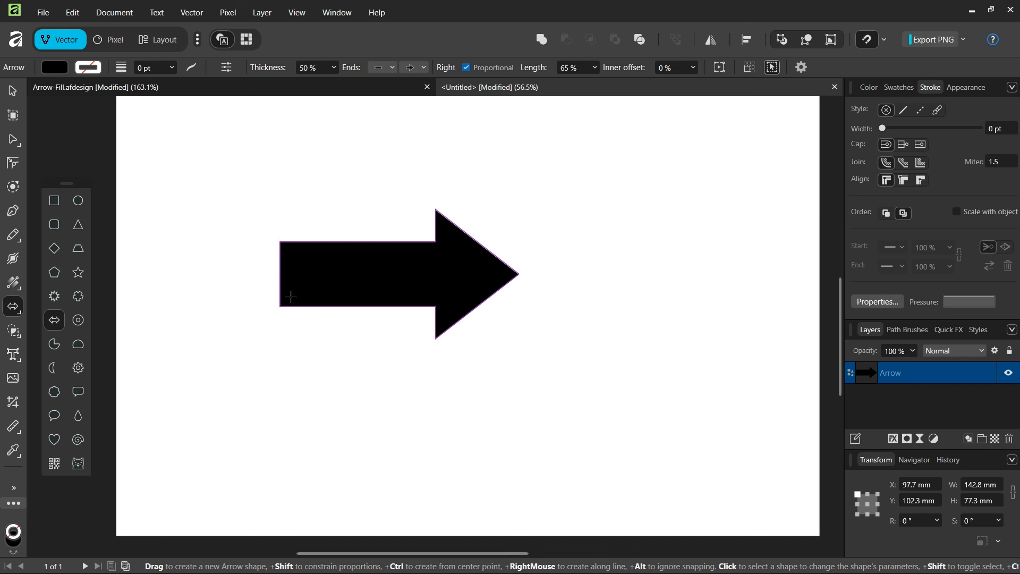
# Step: Stretch the arrow's shaft end leftward so the arrow is about 146 mm wide
pyautogui.scroll(1, 284, 305)
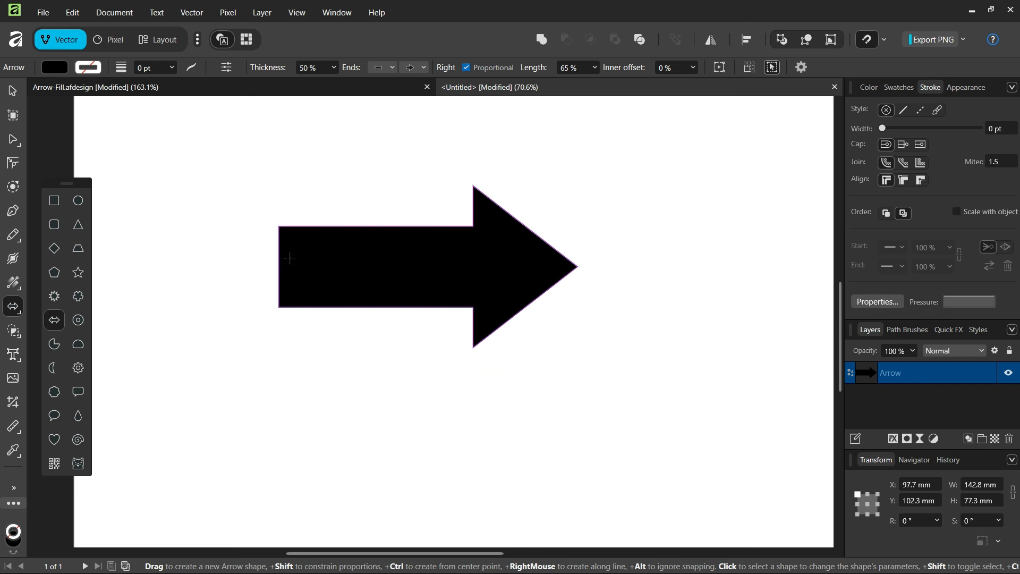
pyautogui.click(289, 258)
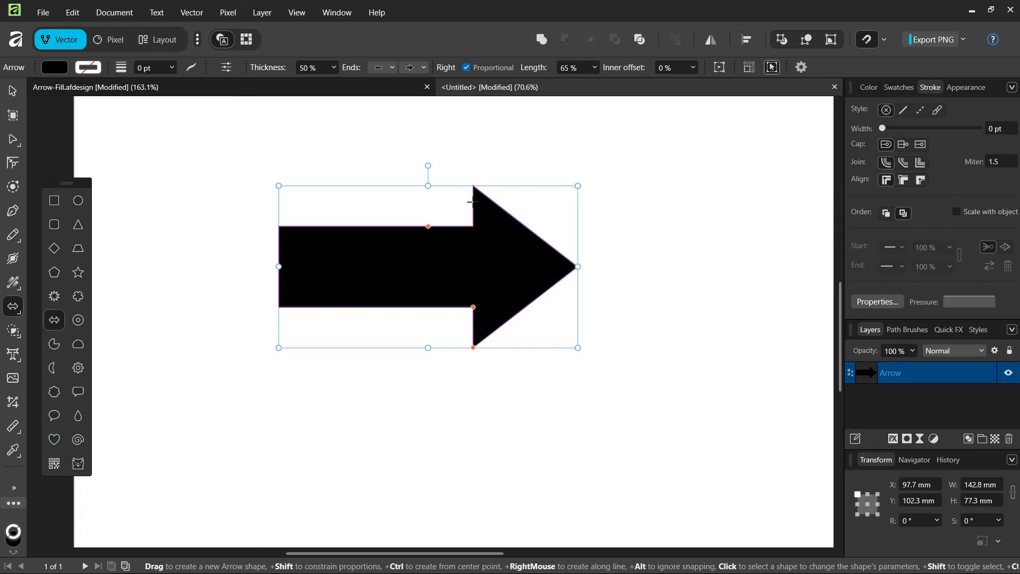
pyautogui.click(372, 342)
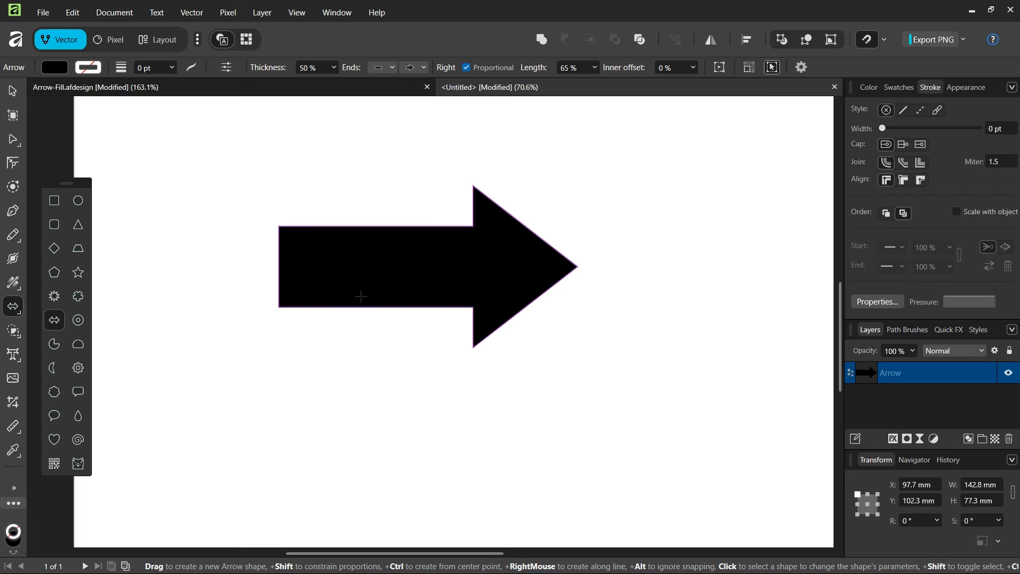
pyautogui.click(359, 280)
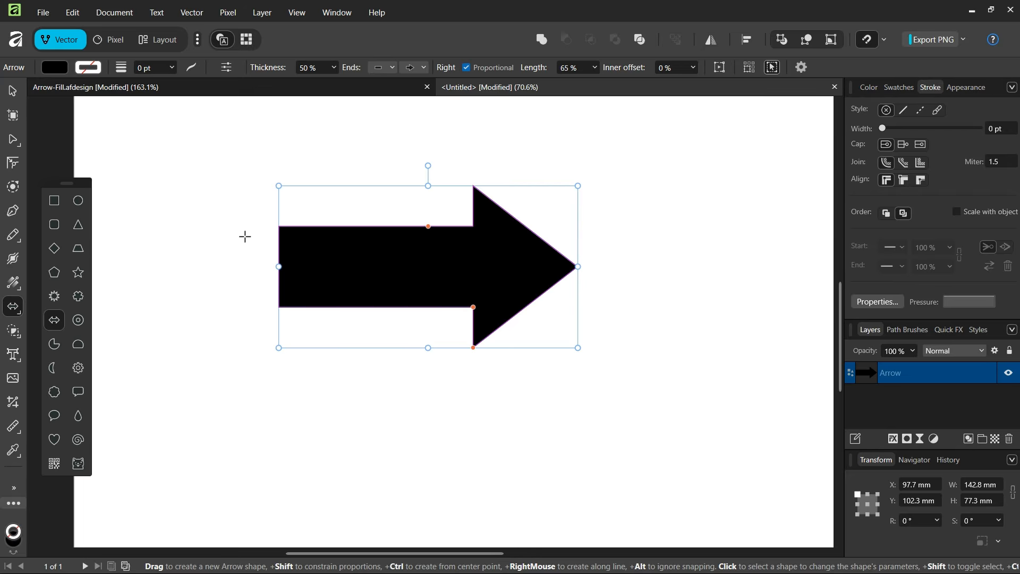
pyautogui.moveTo(279, 266)
pyautogui.mouseDown()
pyautogui.moveTo(264, 266)
pyautogui.moveTo(279, 267)
pyautogui.mouseUp()
pyautogui.scroll(-2, 279, 266)
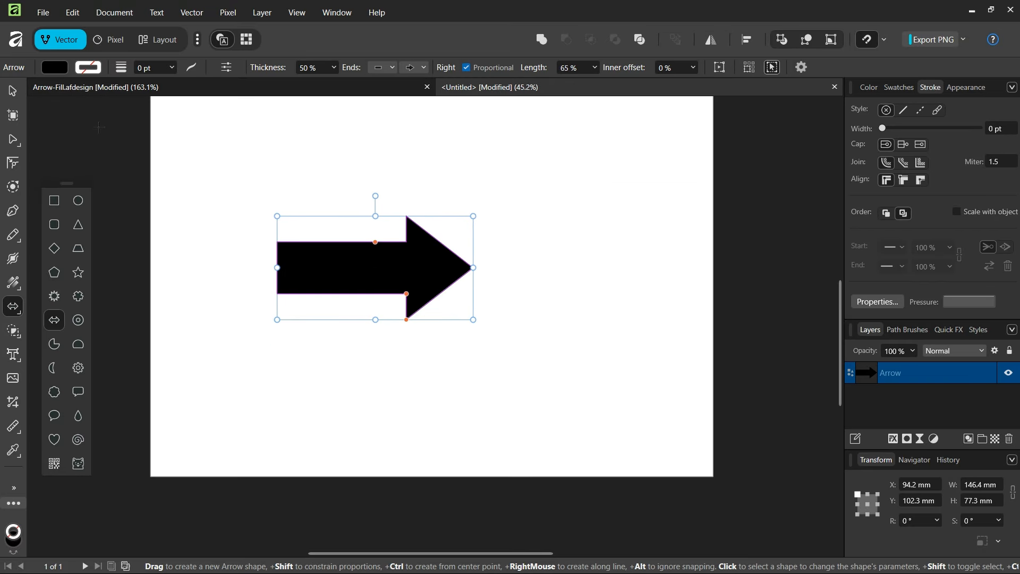
# Step: Duplicate the arrow and place the copy directly below the original so the two arrowheads touch corner to corner
pyautogui.press('v')
pyautogui.scroll(-1, 289, 303)
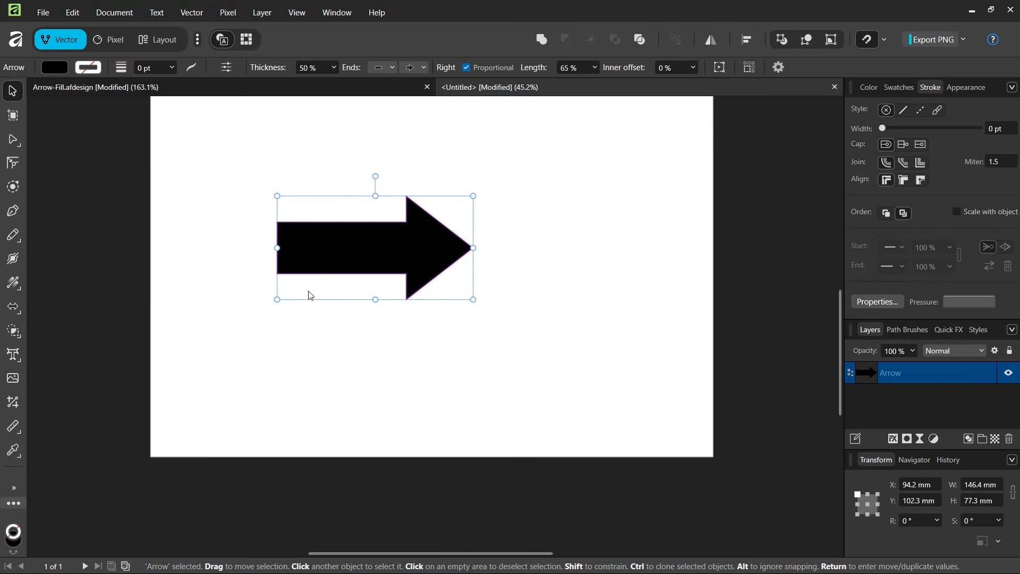
pyautogui.scroll(1, 327, 257)
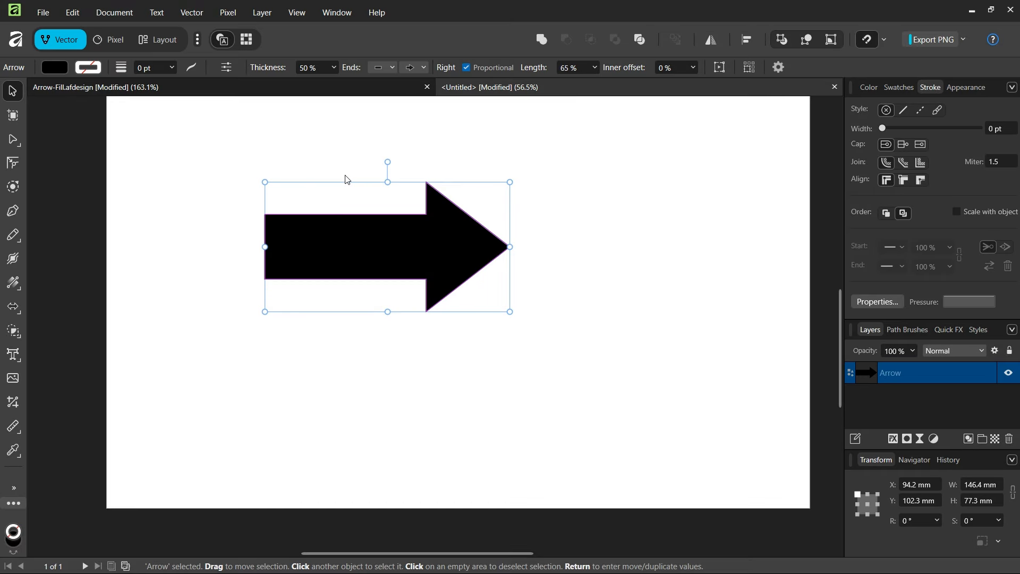
pyautogui.hotkey('ctrl', 'j')
pyautogui.scroll(-2, 351, 197)
pyautogui.moveTo(357, 213); pyautogui.dragTo(358, 342)
pyautogui.scroll(-1, 358, 319)
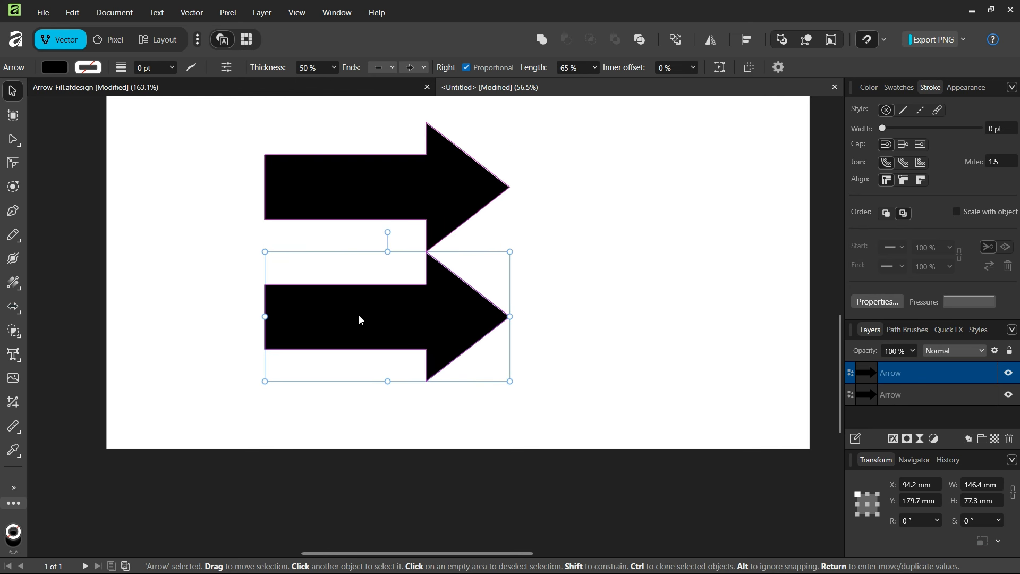
pyautogui.scroll(-1, 364, 310)
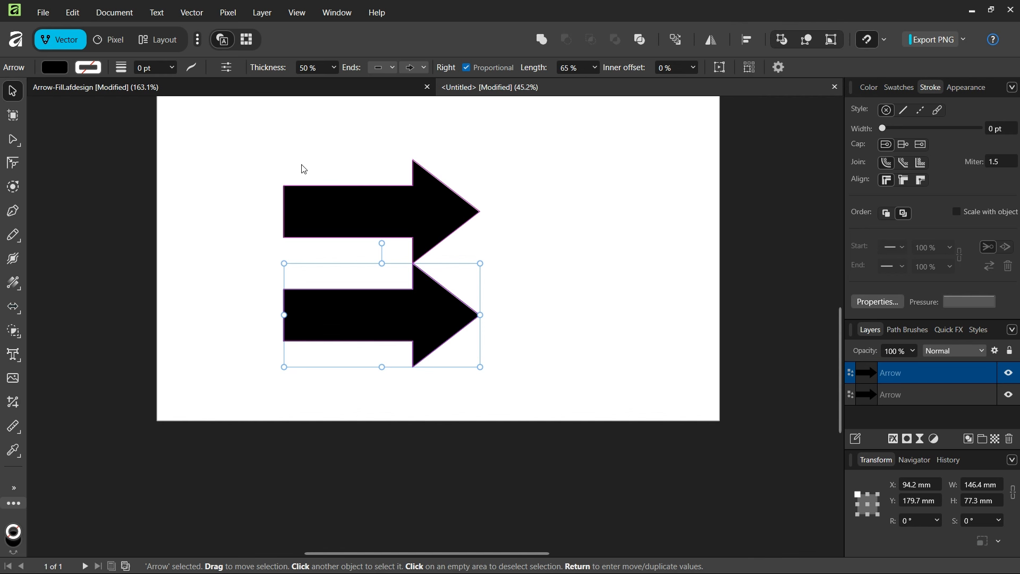
# Step: Move both arrows together a little up and to the right on the page, then deselect them
pyautogui.moveTo(251, 155); pyautogui.dragTo(512, 369)
pyautogui.moveTo(447, 229); pyautogui.dragTo(477, 193)
pyautogui.click(565, 175)
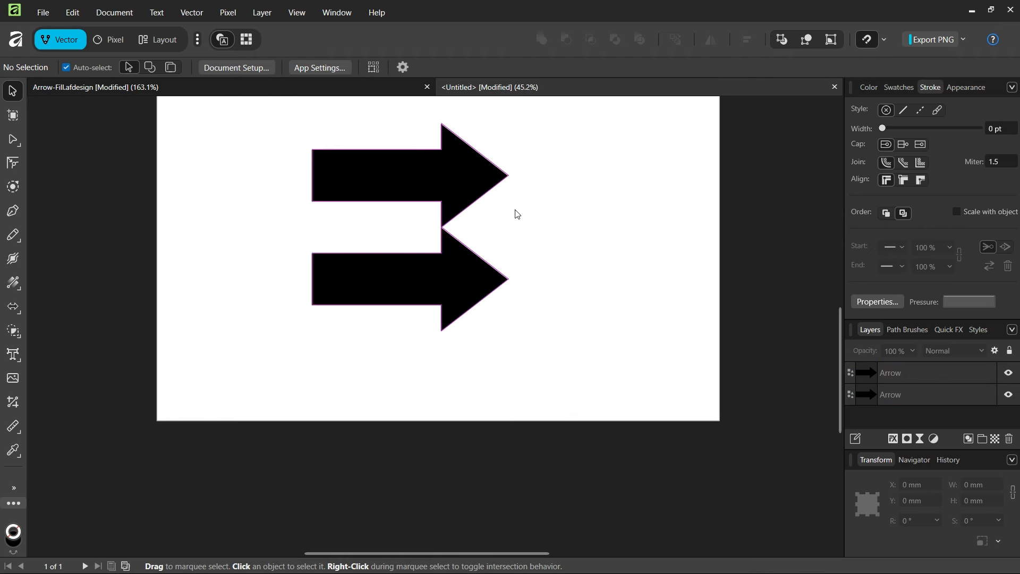
pyautogui.scroll(2, 338, 182)
pyautogui.click(452, 334)
pyautogui.click(670, 296)
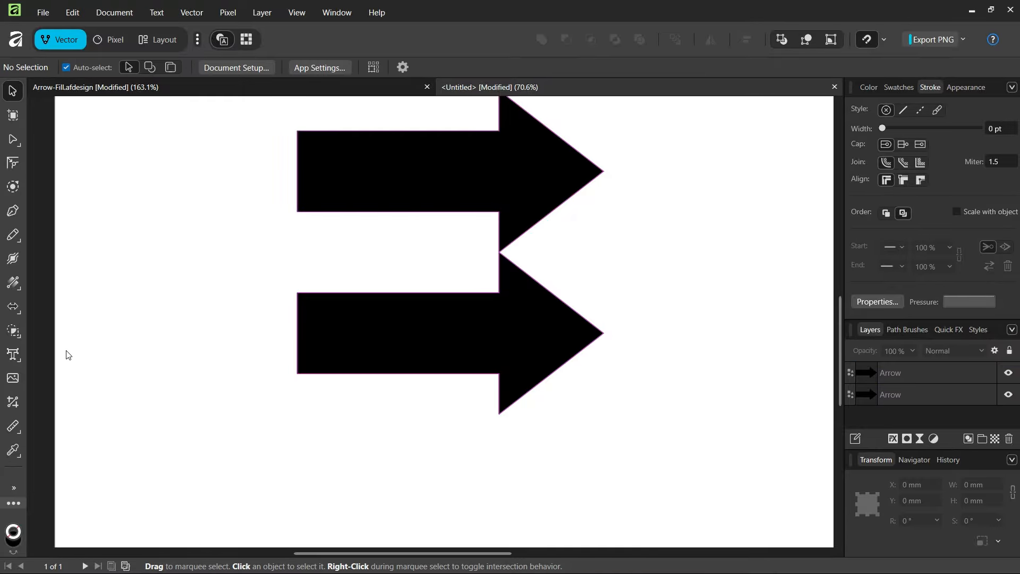
# Step: Draw an unfilled rectangle about 146 × 77 mm from the midpoint of the upper arrow's left edge to the lower arrow's tip
pyautogui.click(20, 310)
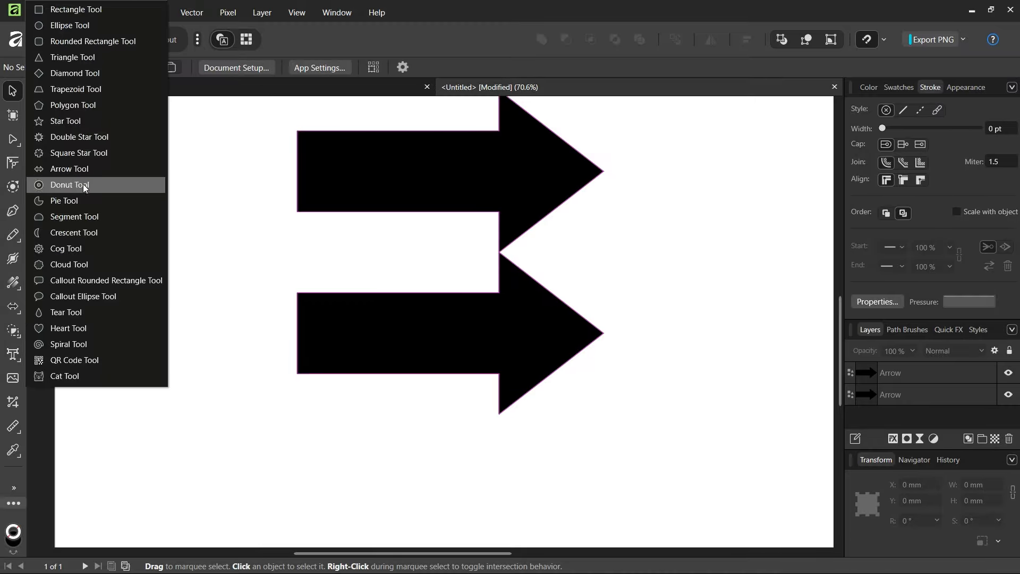
pyautogui.click(76, 9)
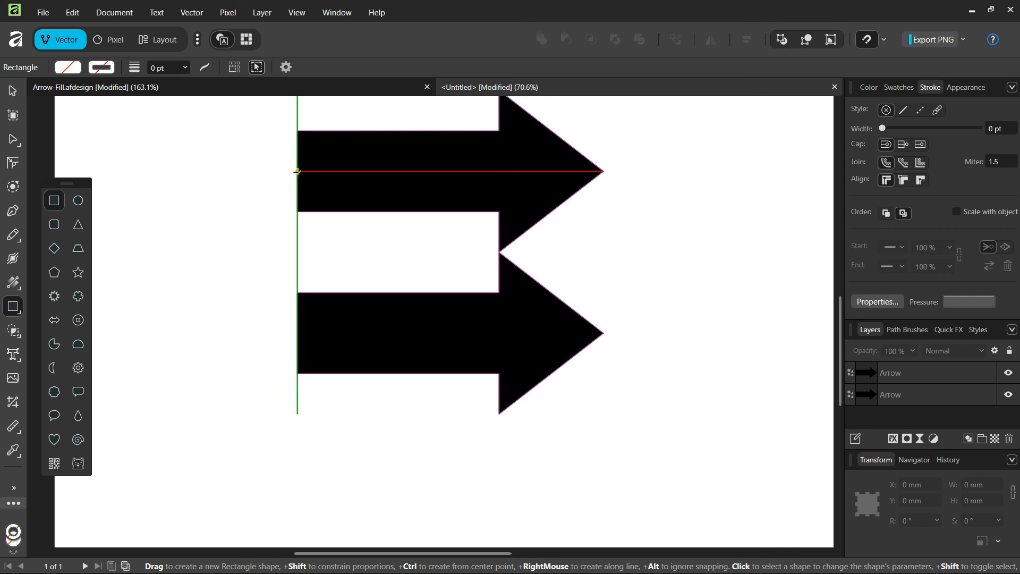
pyautogui.moveTo(297, 171); pyautogui.dragTo(603, 333)
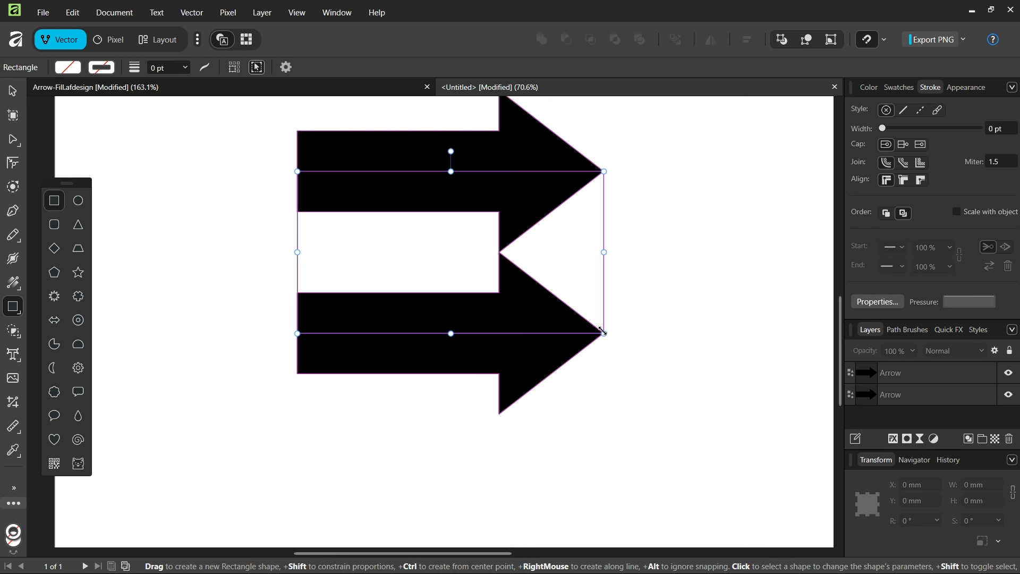
pyautogui.press('v')
# Step: Export the area of the selected rectangle as a PNG named tile3 in the Arrow Pattern folder
pyautogui.click(44, 12)
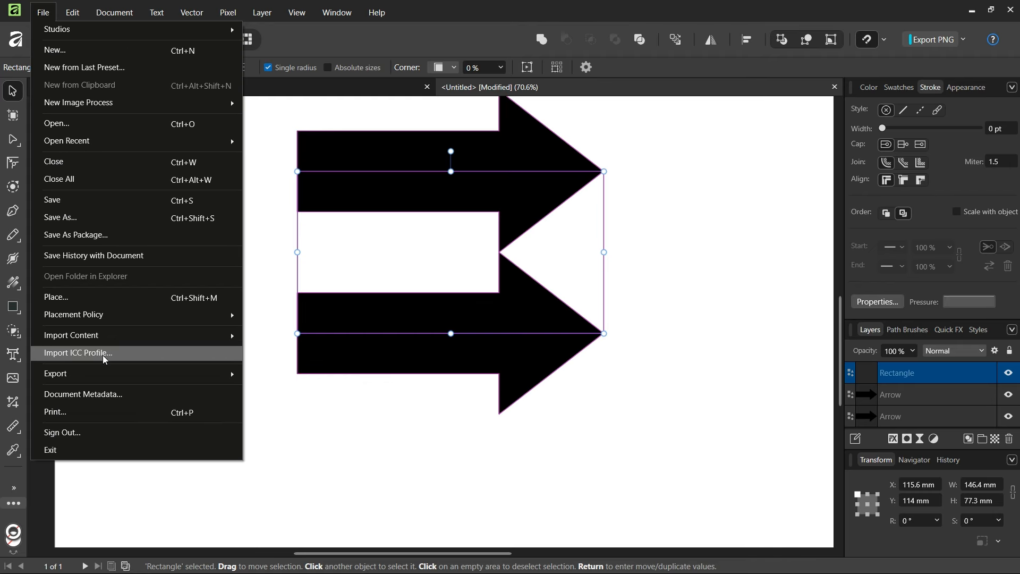
pyautogui.moveTo(106, 374)
pyautogui.click(259, 375)
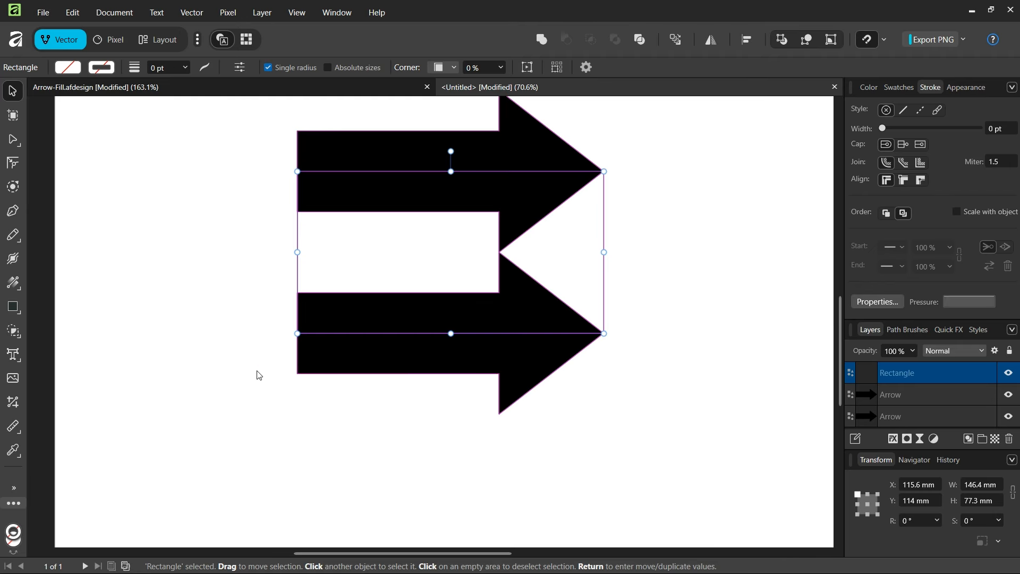
pyautogui.click(757, 234)
pyautogui.click(754, 261)
pyautogui.click(721, 428)
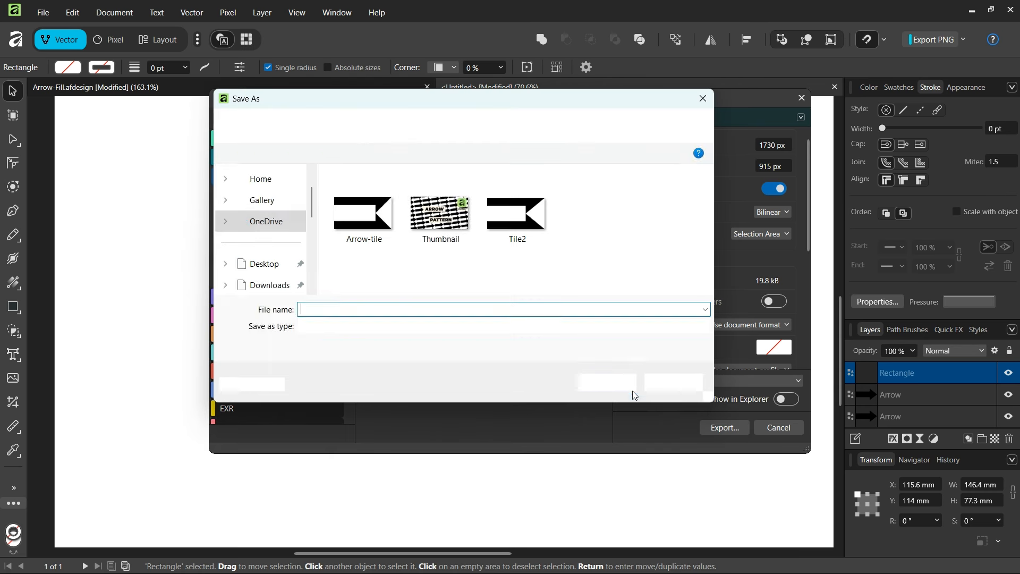
pyautogui.write('tile3')
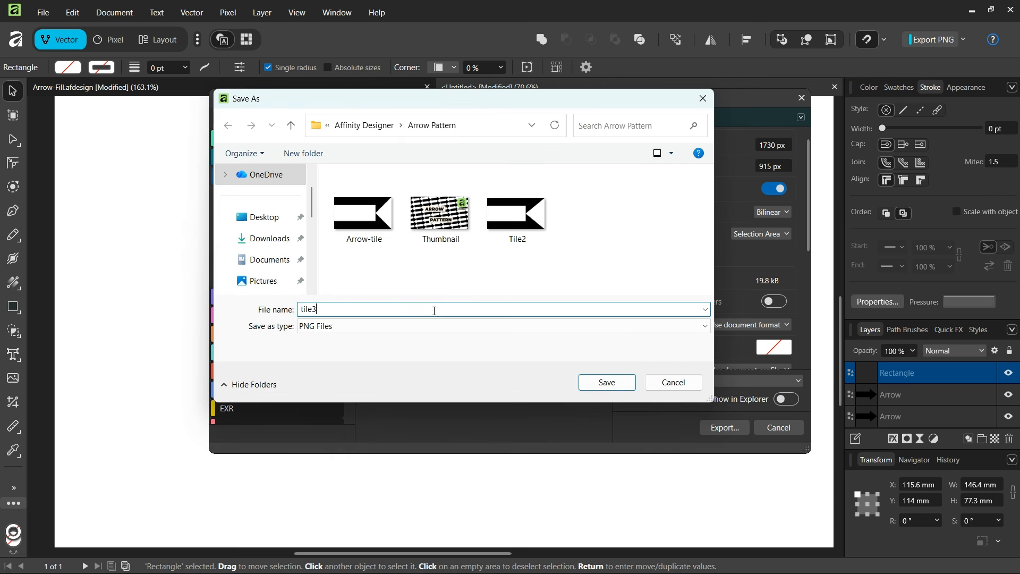
pyautogui.click(614, 383)
# Step: Create another A3 landscape document and cover its whole page with an unfilled 420 × 297 mm rectangle
pyautogui.scroll(-1, 519, 339)
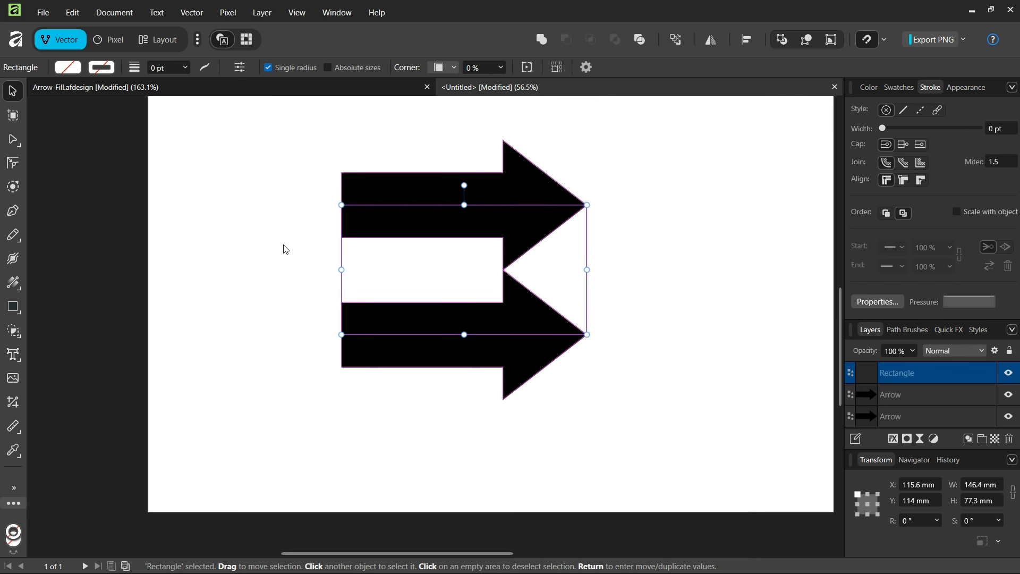
pyautogui.click(43, 16)
pyautogui.click(53, 29)
pyautogui.click(13, 307)
pyautogui.moveTo(240, 163); pyautogui.dragTo(689, 480)
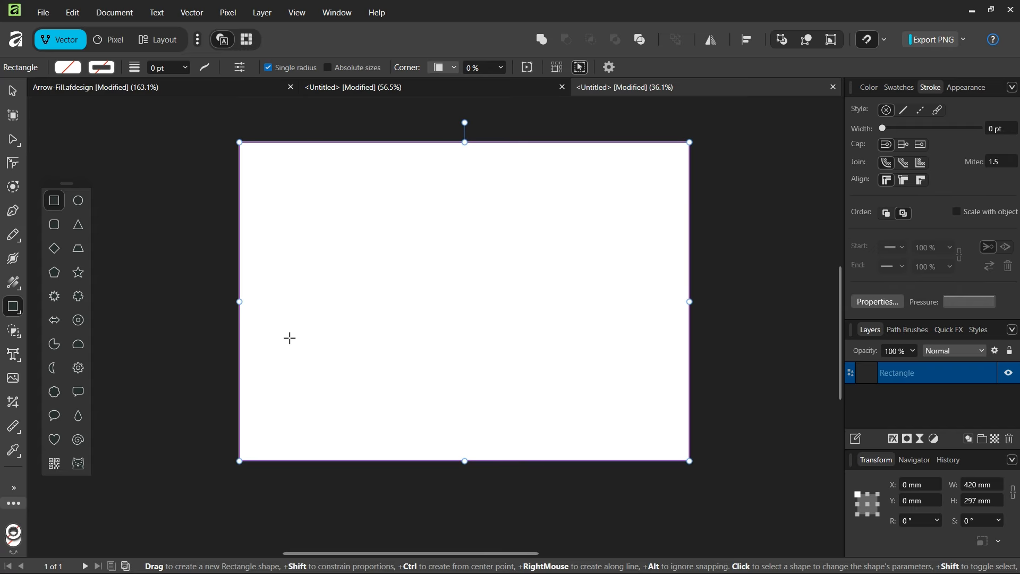
# Step: Flood-fill the page-sized rectangle with the exported arrow tile as a repeating bitmap pattern, scaled down and slightly tilted
pyautogui.click(13, 331)
pyautogui.click(54, 344)
pyautogui.click(585, 68)
pyautogui.moveTo(437, 254)
pyautogui.mouseDown()
pyautogui.moveTo(514, 253)
pyautogui.moveTo(450, 241)
pyautogui.mouseUp()
pyautogui.scroll(1, 484, 245)
pyautogui.press('v')
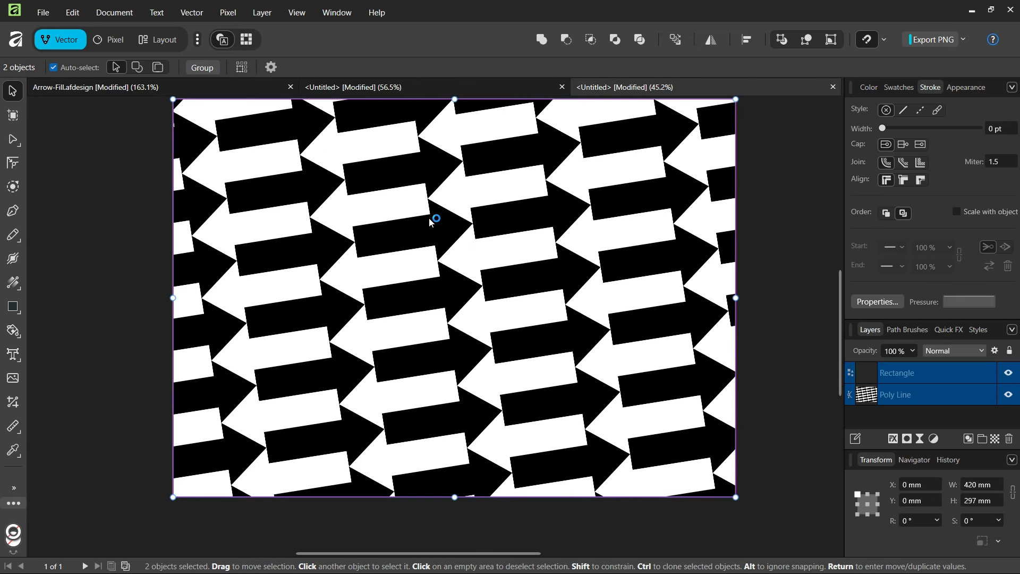